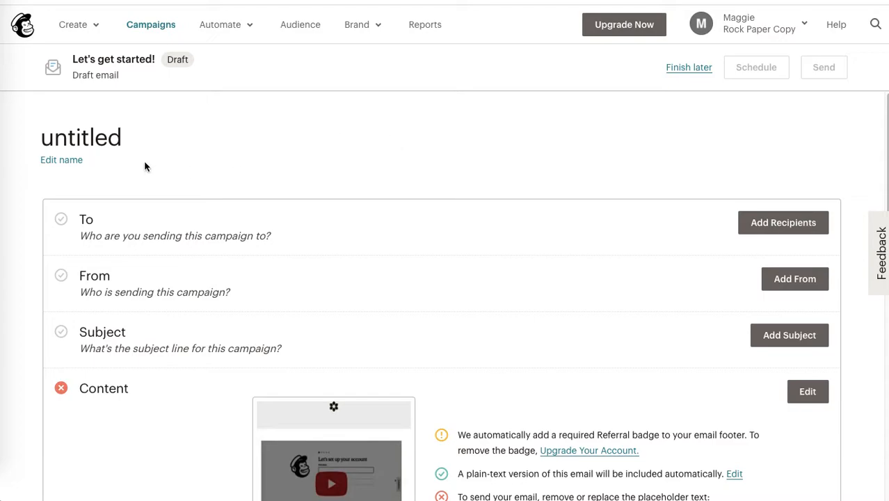
Rename the untitled campaign to "First Campaign" and save the name.
left_click(72, 162)
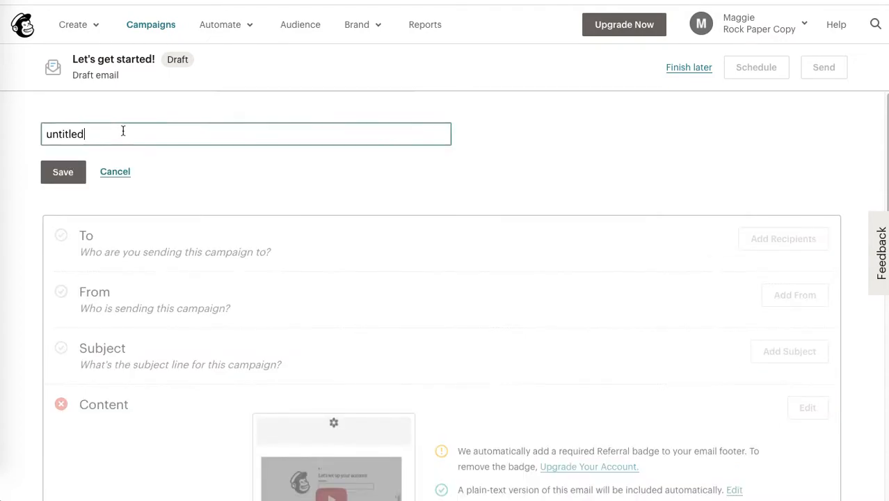
type("Fir")
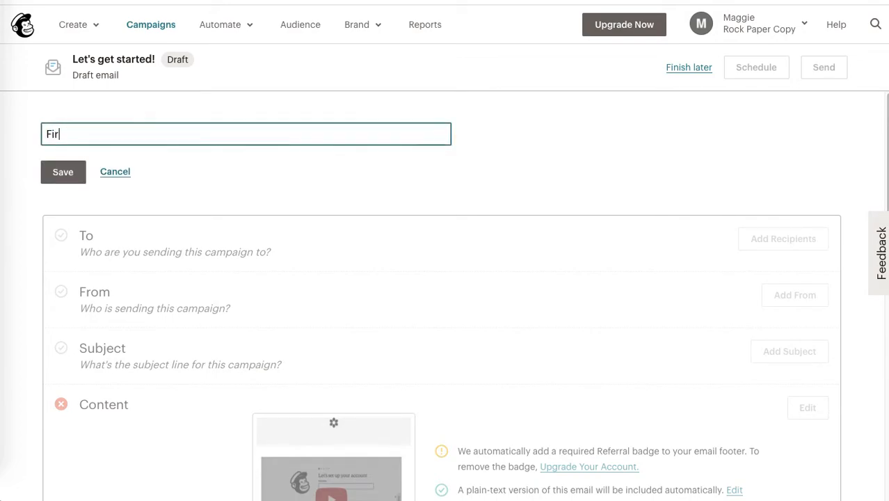
type("st Campaign")
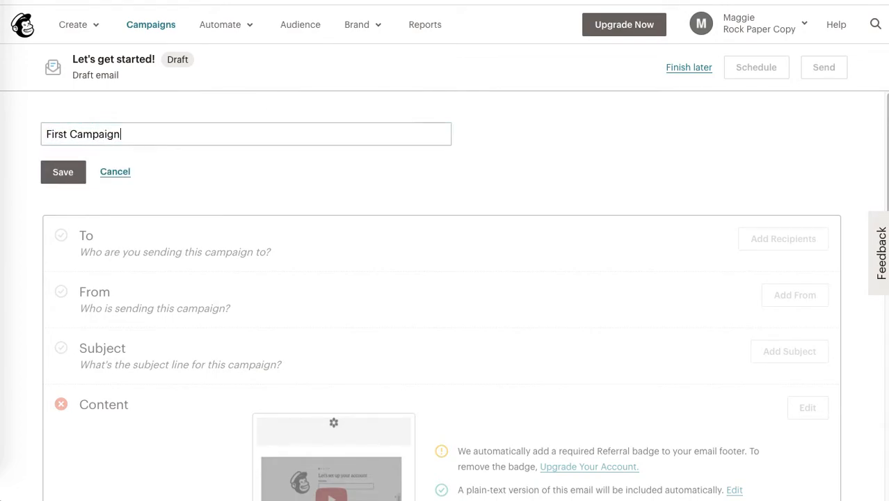
left_click(50, 177)
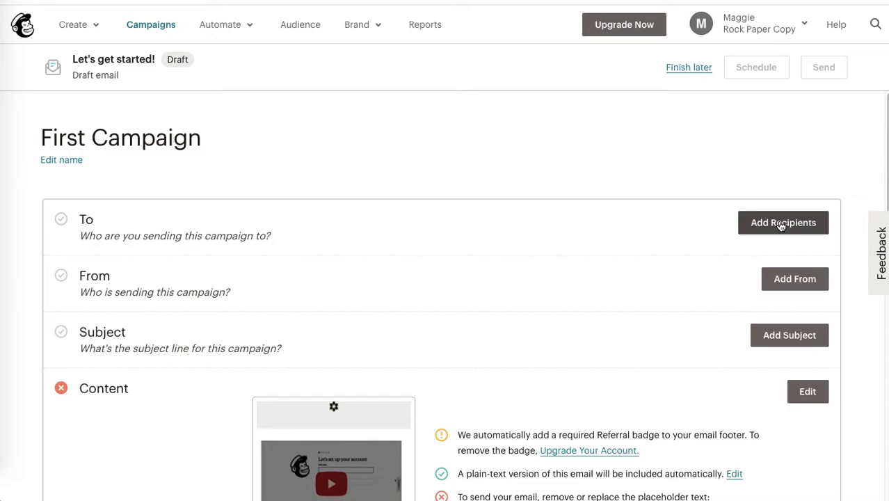
Open the campaign's recipients section and cancel without importing contacts.
left_click(769, 224)
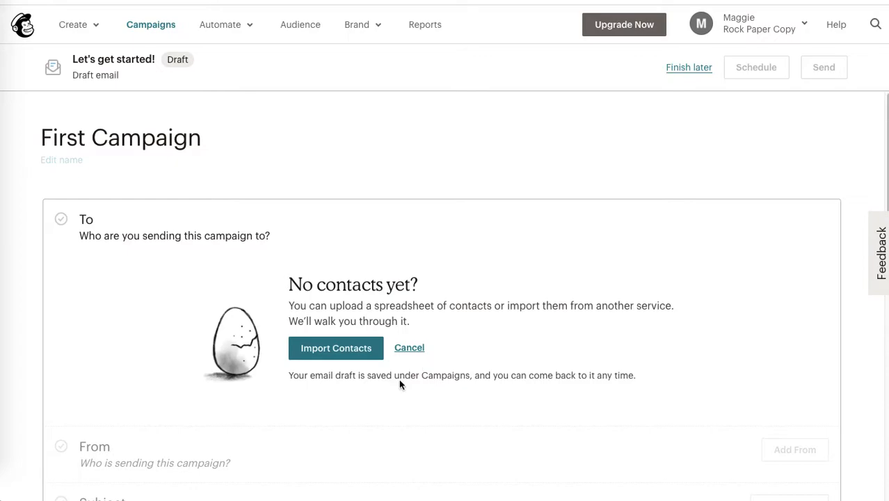
left_click(409, 348)
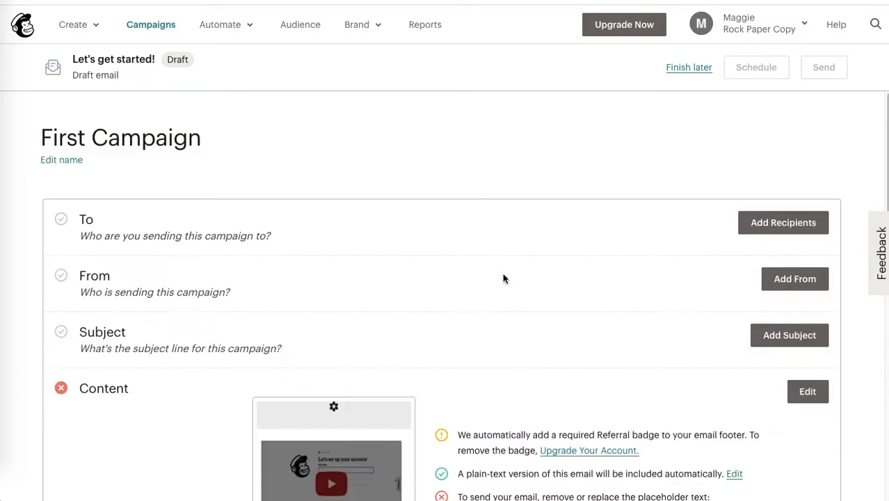
Try to save the sender's name and email address as the campaign's From details.
scroll(881, 87, "down", 2)
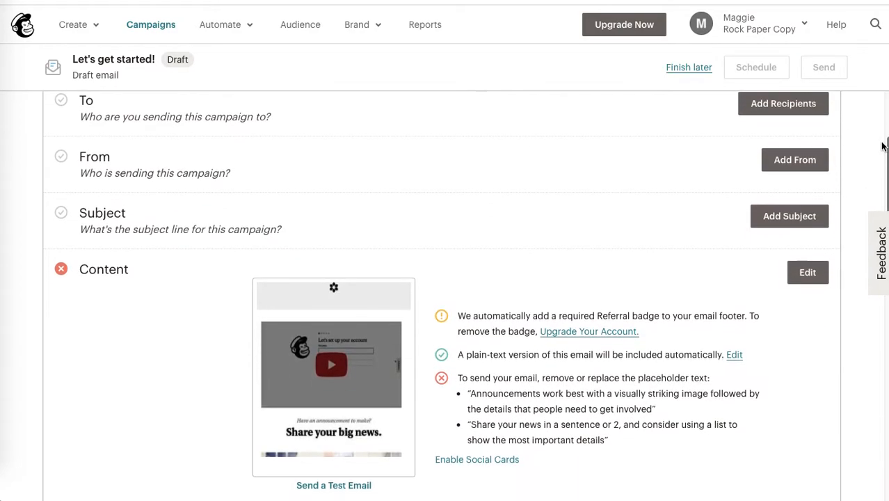
left_click(797, 158)
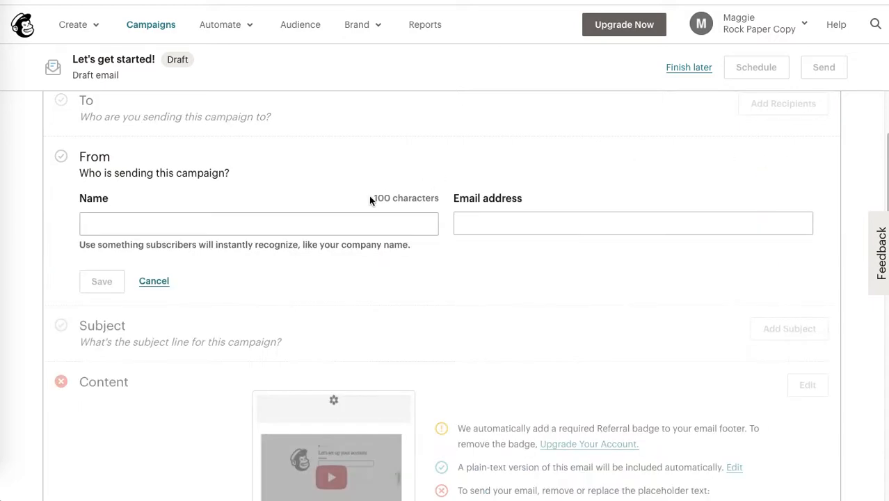
left_click(302, 221)
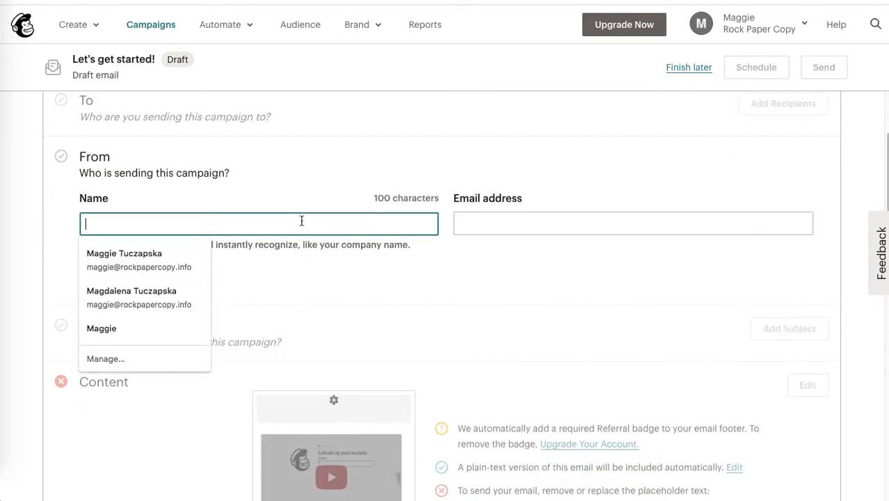
type("Rock Paper Copy")
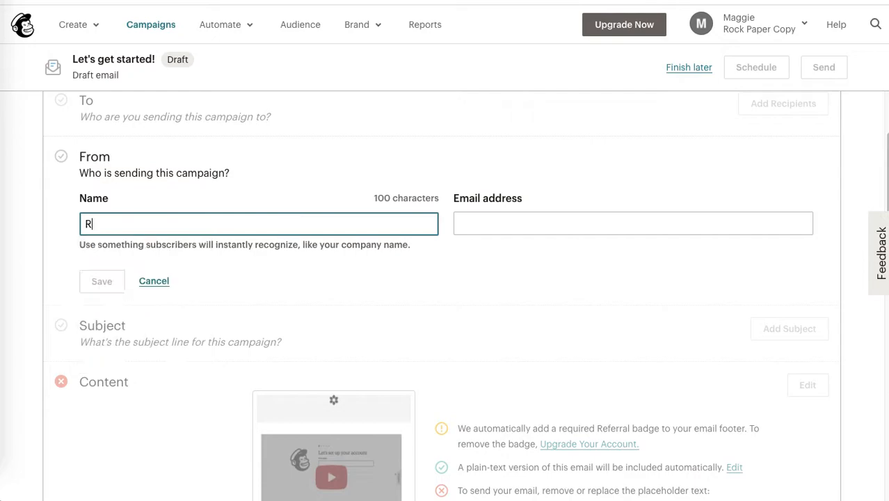
left_click(530, 225)
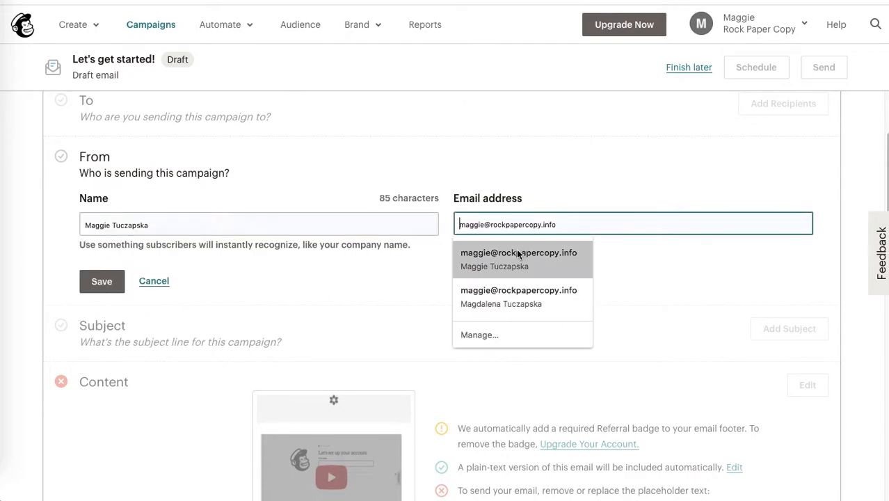
left_click(518, 248)
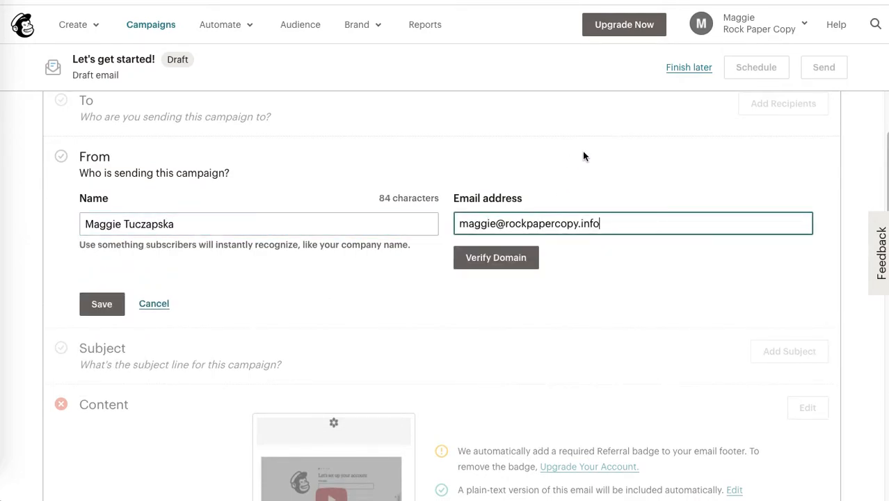
left_click(100, 306)
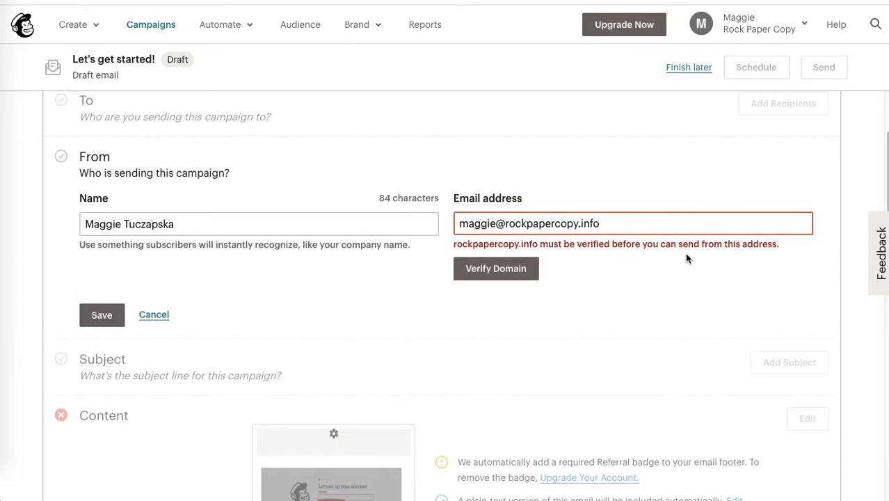
Open the sender's domain verification, close it without sending the email, and discard the From details.
left_click(501, 270)
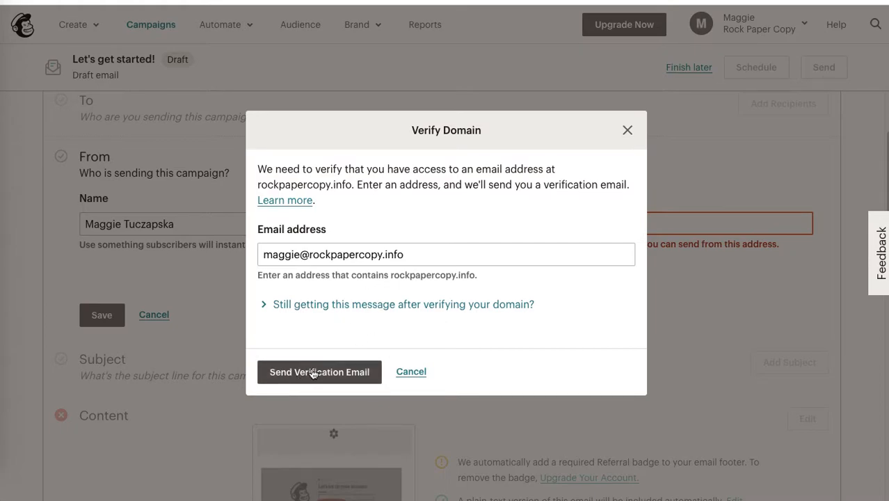
left_click(628, 131)
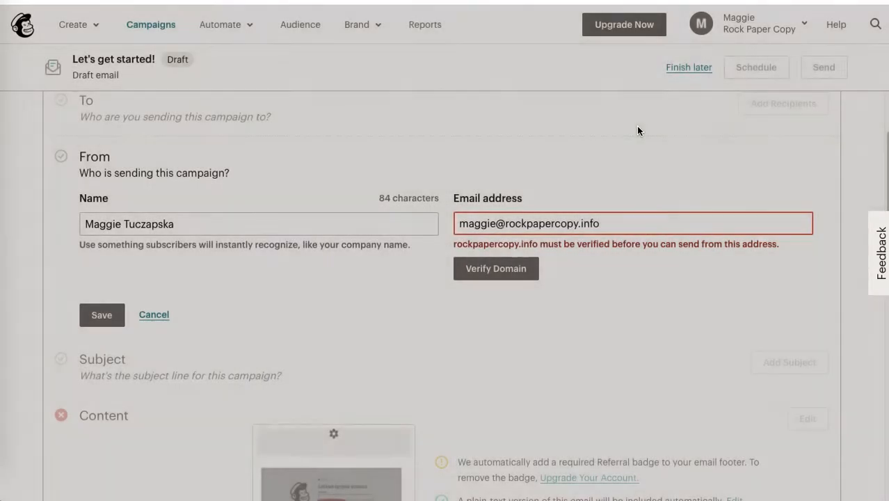
left_click(155, 316)
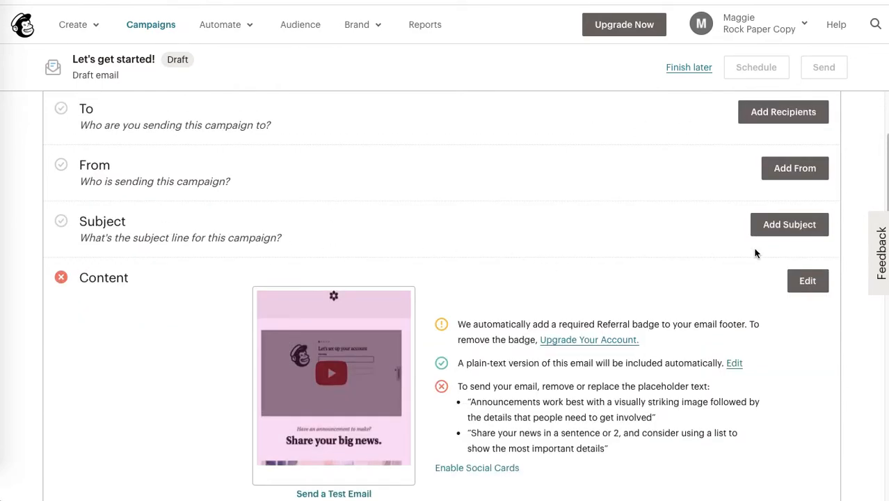
Add the subject line "Hello" to the campaign without preview text and save it.
left_click(789, 224)
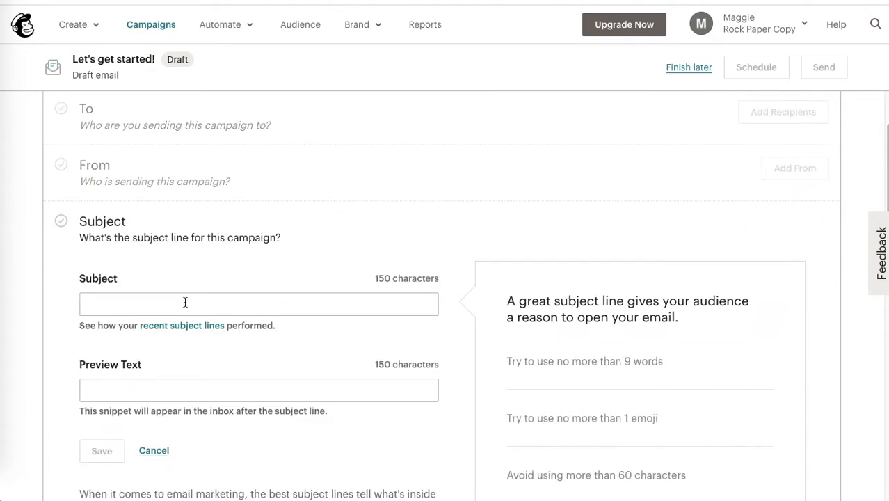
left_click(148, 303)
type("H")
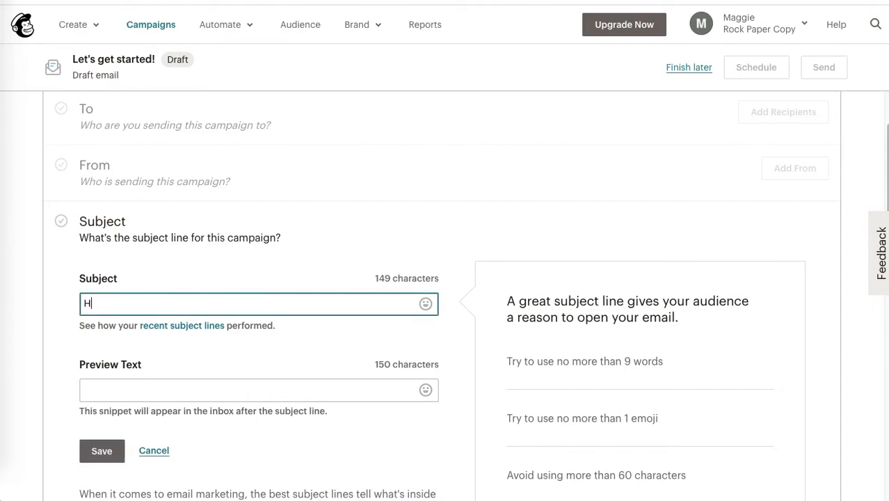
type("elolo")
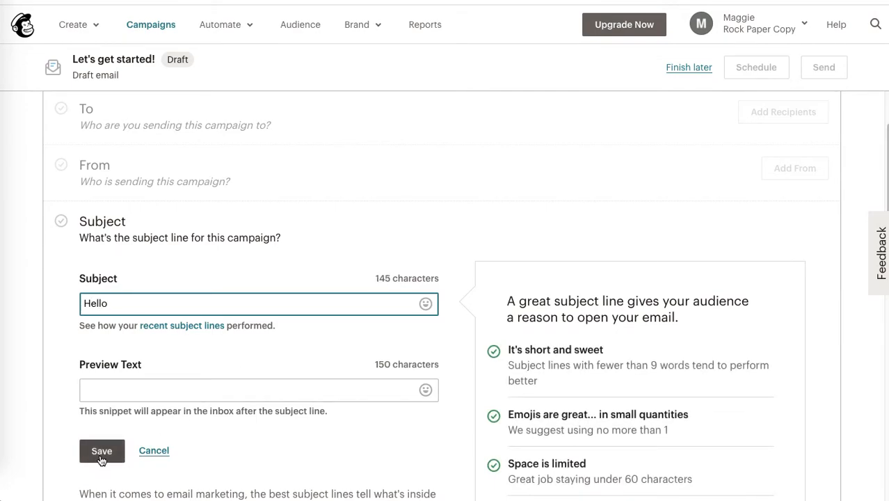
left_click(101, 452)
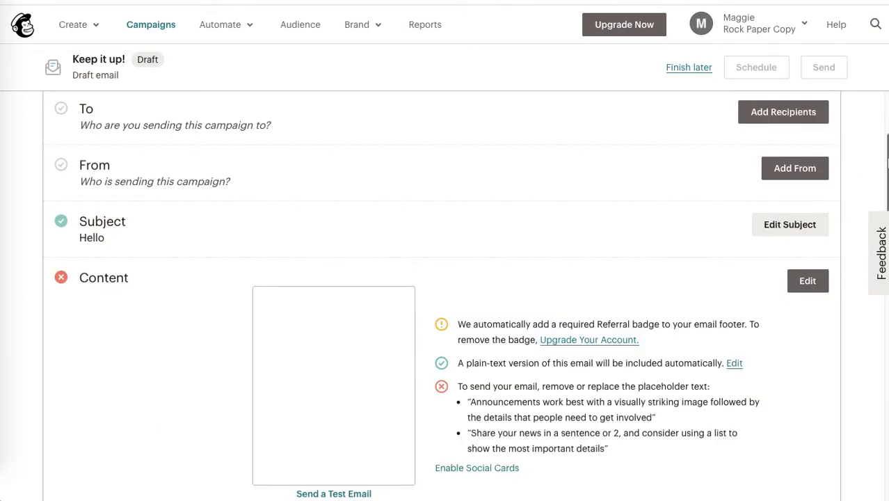
Open the campaign's email content for editing and acknowledge the placeholder content notice.
scroll(883, 208, "down", 3)
left_click_drag(884, 206, 885, 203)
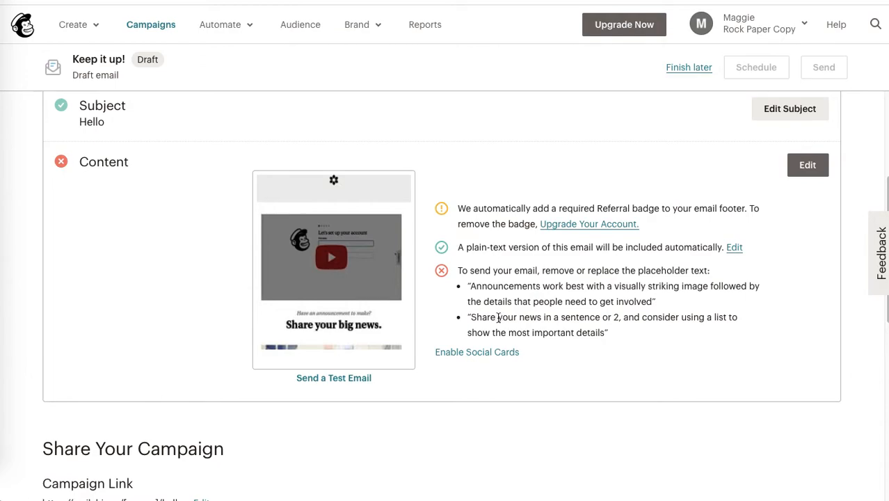
left_click(807, 167)
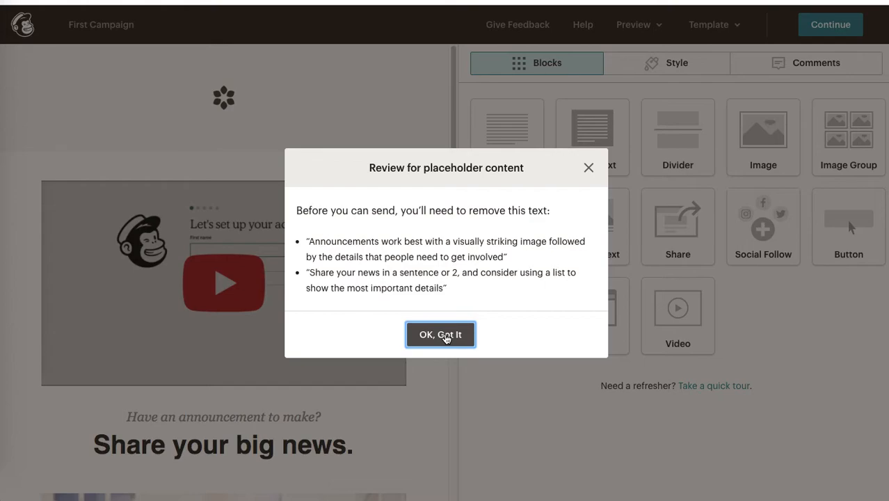
left_click(441, 335)
Replace all placeholder text in the "Draw attention with a heading" block with "Custom text goes here" and save the block.
left_click_drag(454, 131, 427, 361)
mouse_move(251, 228)
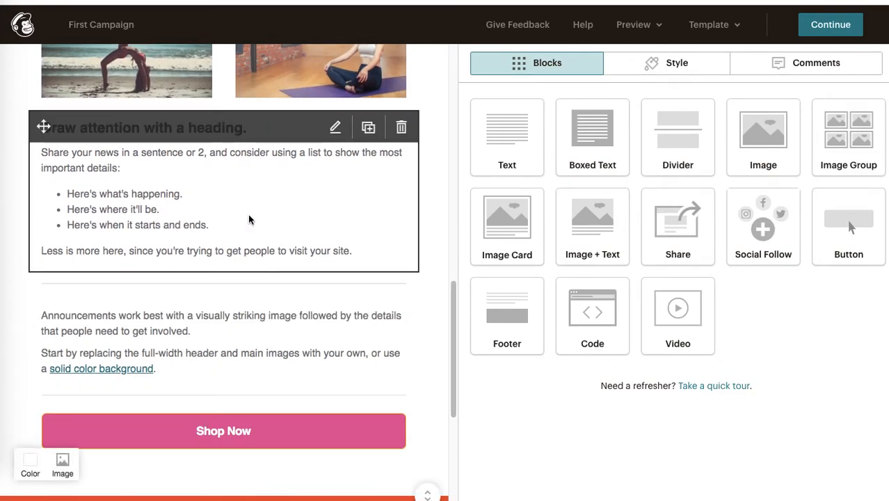
left_click(391, 242)
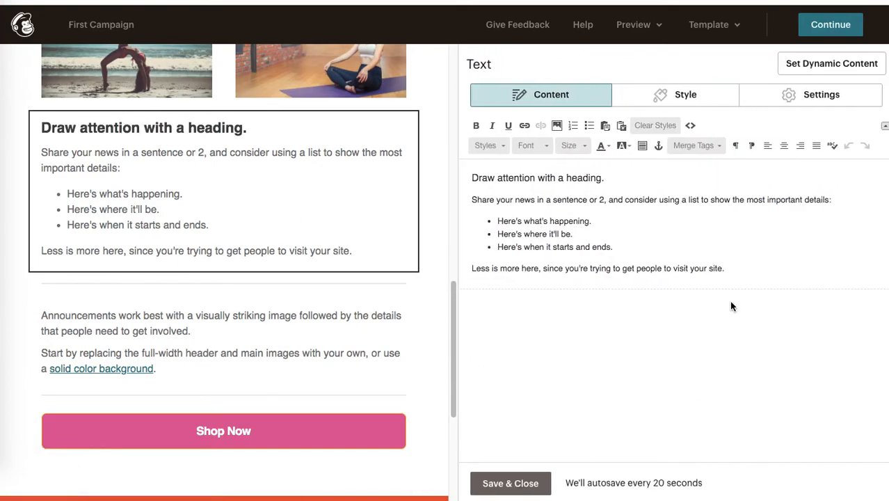
left_click_drag(724, 269, 463, 157)
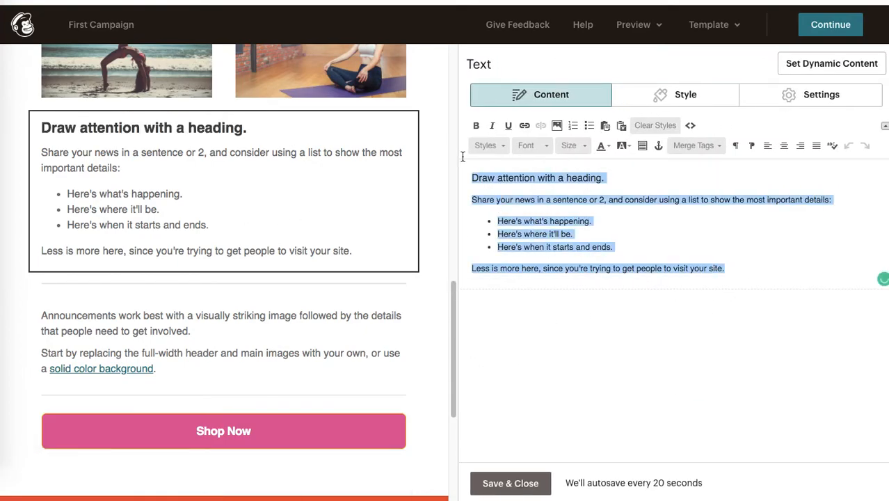
key("BackSpace")
type("C")
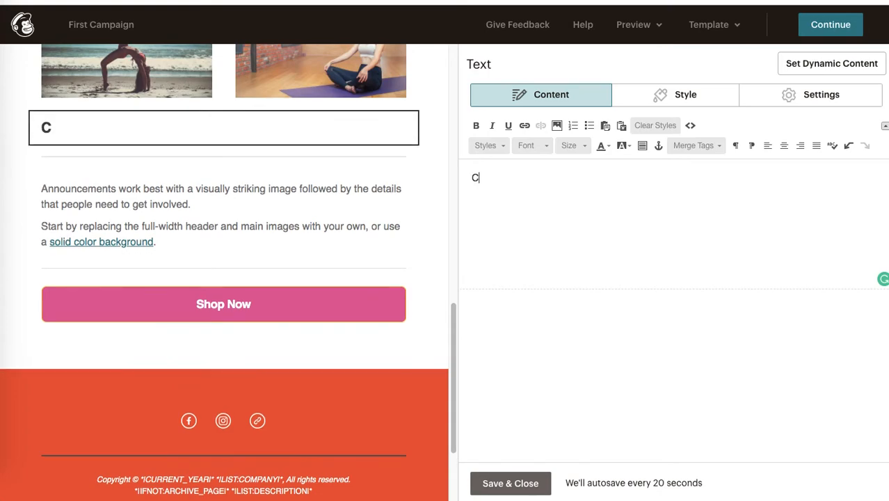
type("ustom te")
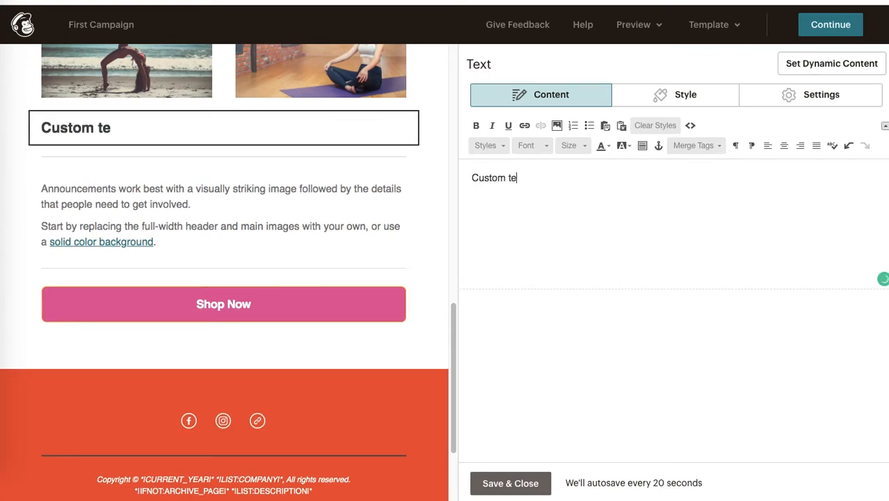
type("xt gies here")
key("BackSpace")
key("BackSpace")
key("BackSpace")
key("BackSpace")
key("BackSpace")
key("BackSpace")
key("BackSpace")
key("BackSpace")
type("oes here")
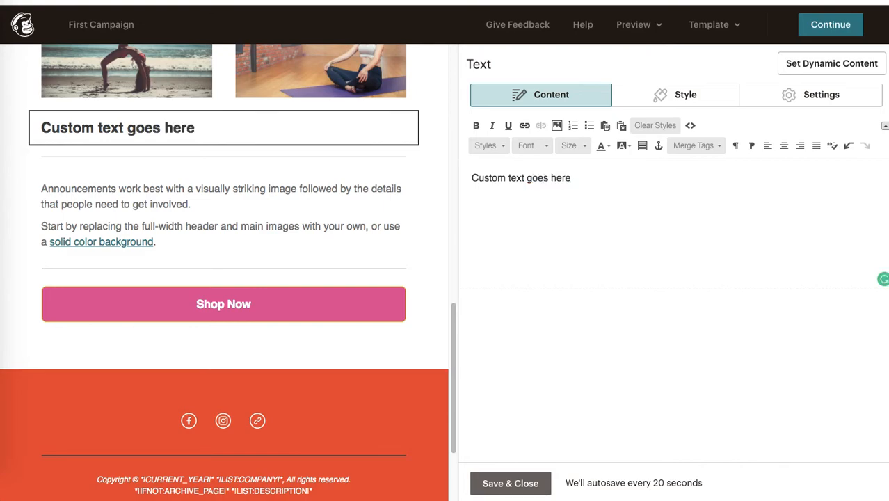
left_click(511, 483)
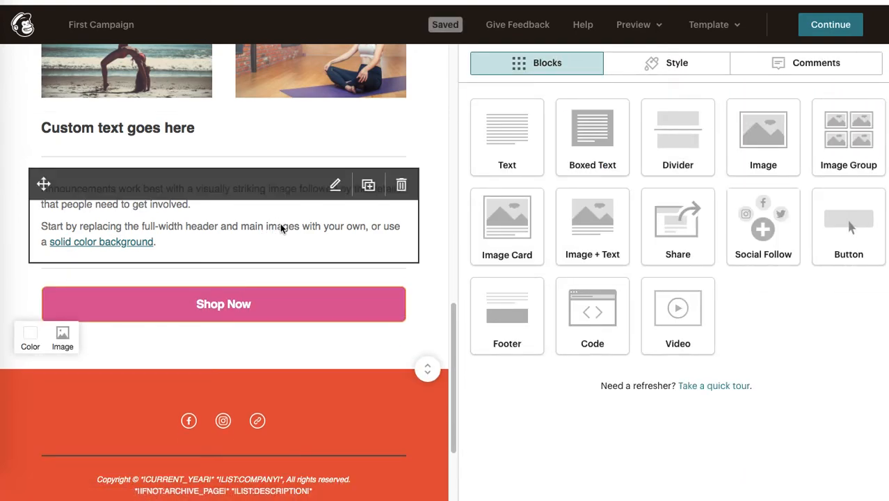
Replace the announcements placeholder text above the Shop Now button with "Custom place goes here as well" and save the block.
left_click(285, 226)
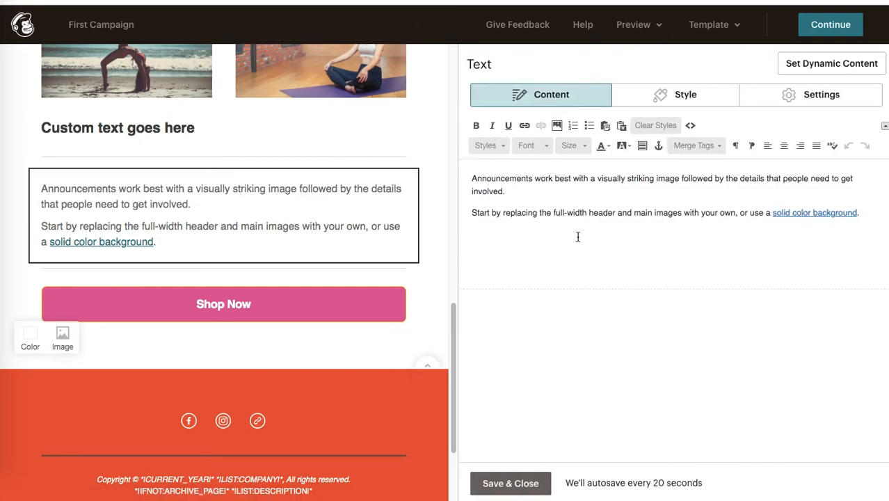
left_click_drag(866, 214, 508, 159)
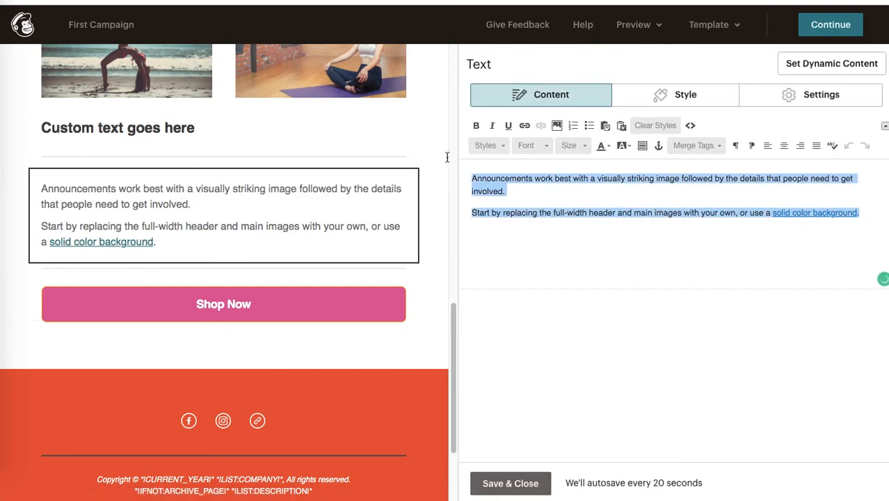
type("Custom p")
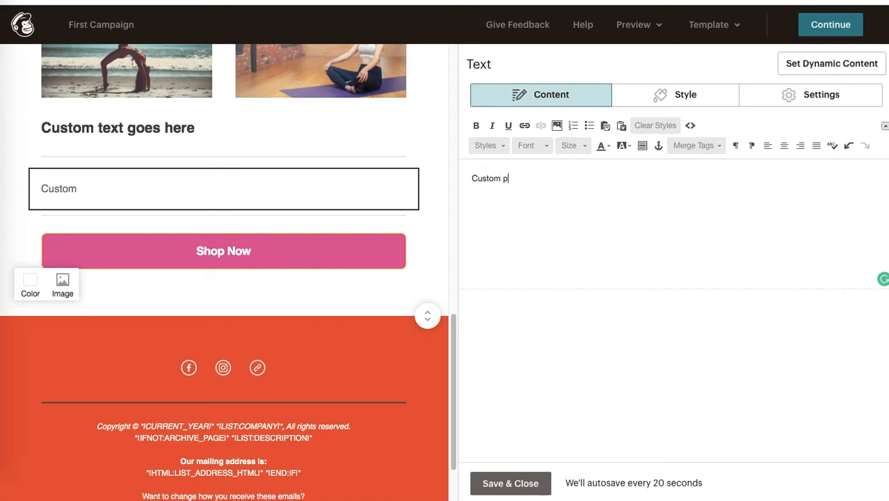
type("lace goes her")
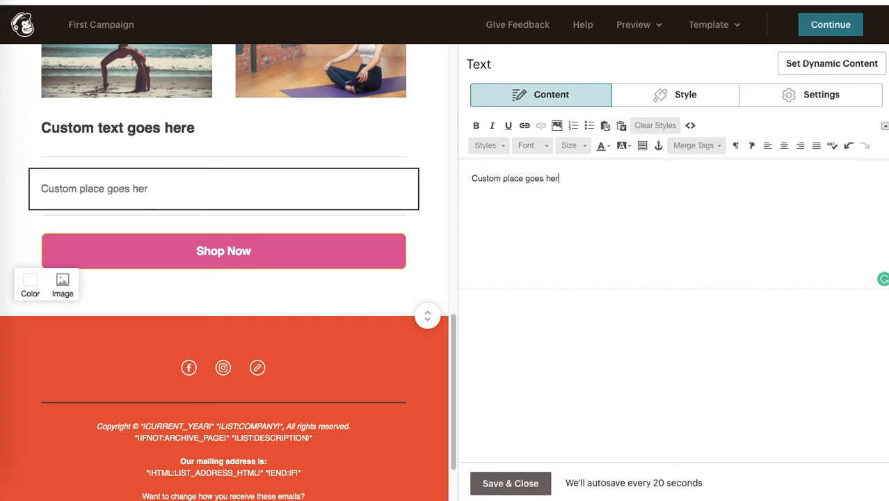
type("e as well")
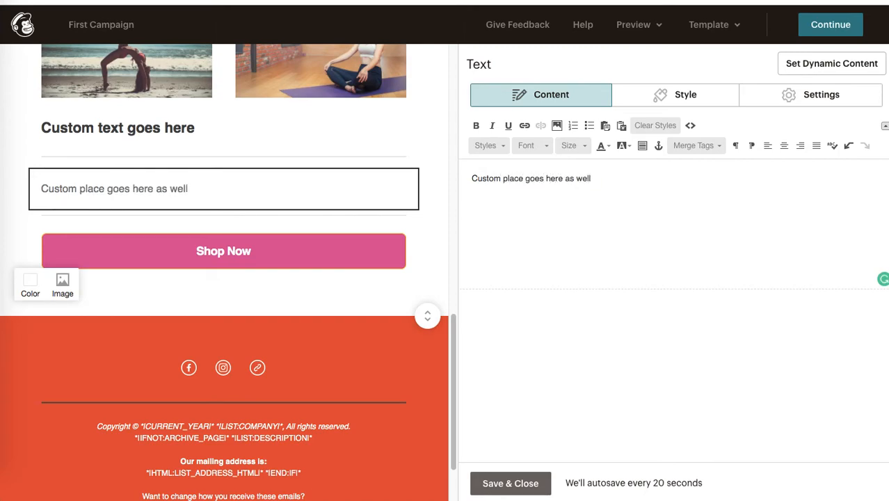
left_click(509, 483)
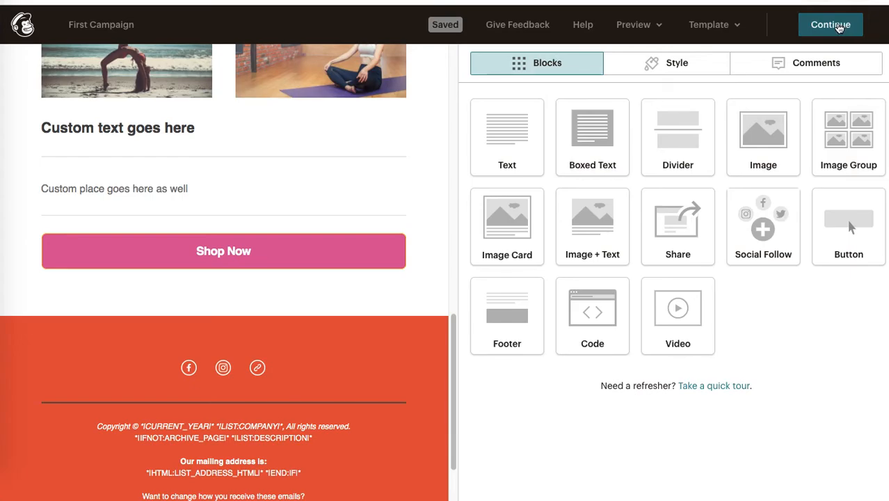
Finish the email design, return to the campaign setup page and review its sections.
left_click(839, 27)
left_click_drag(882, 254, 887, 168)
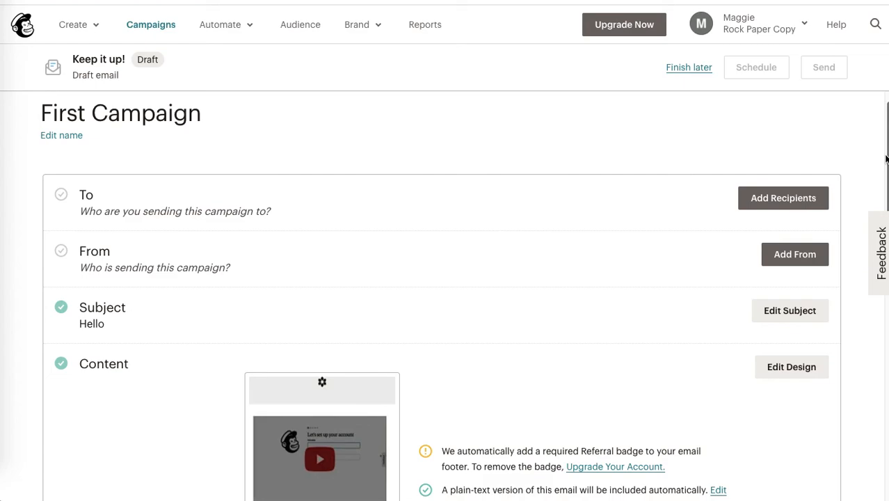
left_click_drag(887, 159, 887, 352)
left_click_drag(888, 316, 888, 157)
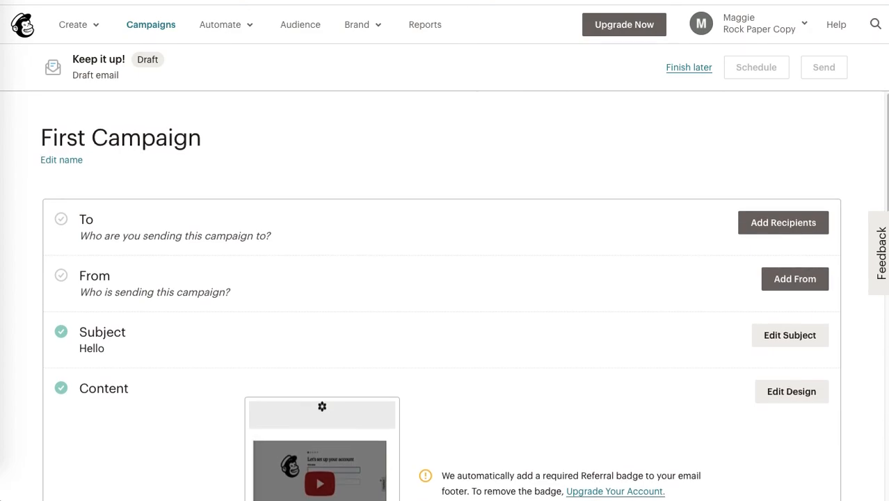